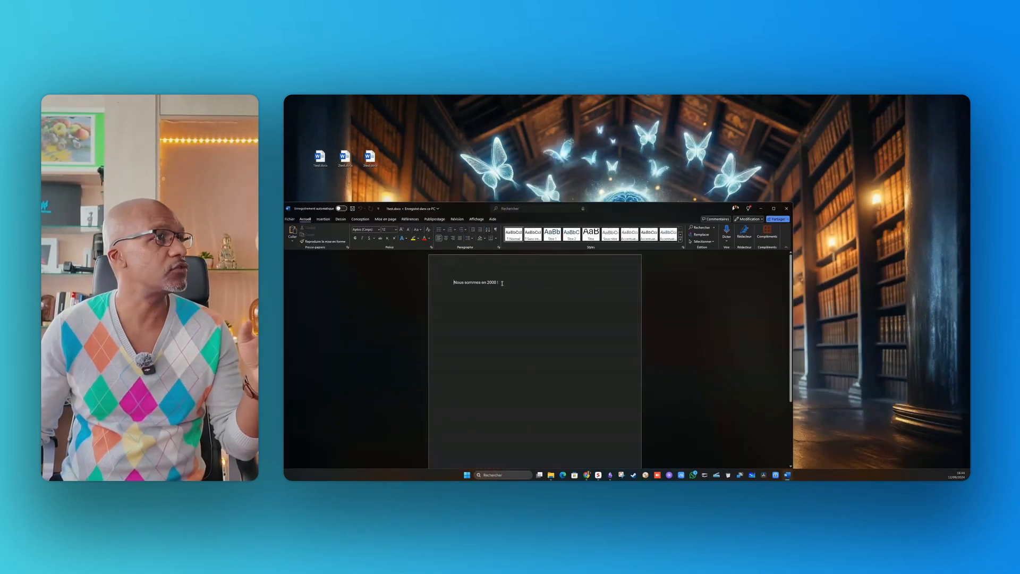
# Open 2test.docx and 3test.docx in staggered windows to compare their text, and close both documents.
pyautogui.doubleClick(344, 156)
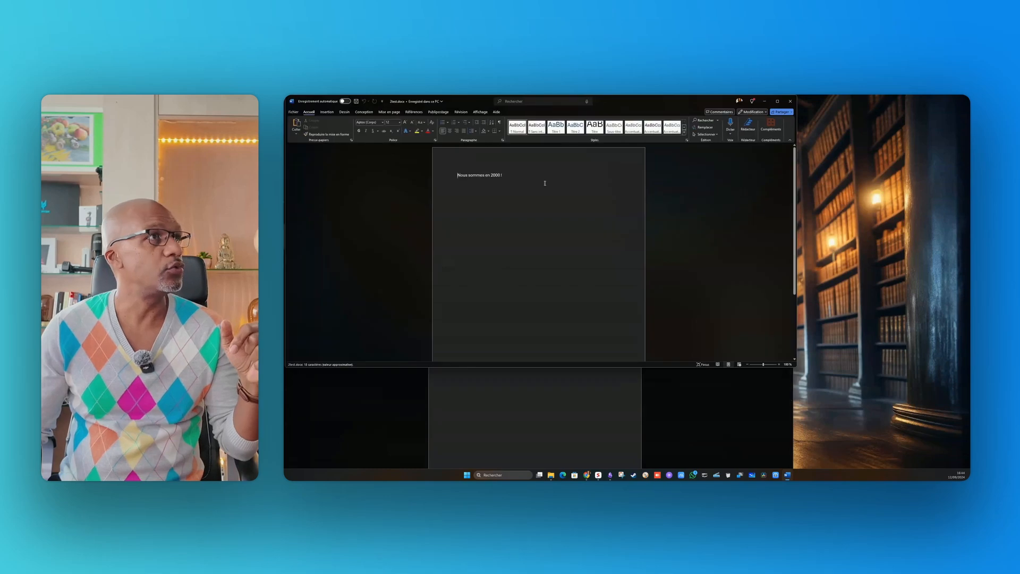
pyautogui.moveTo(637, 99); pyautogui.dragTo(623, 270)
pyautogui.doubleClick(371, 159)
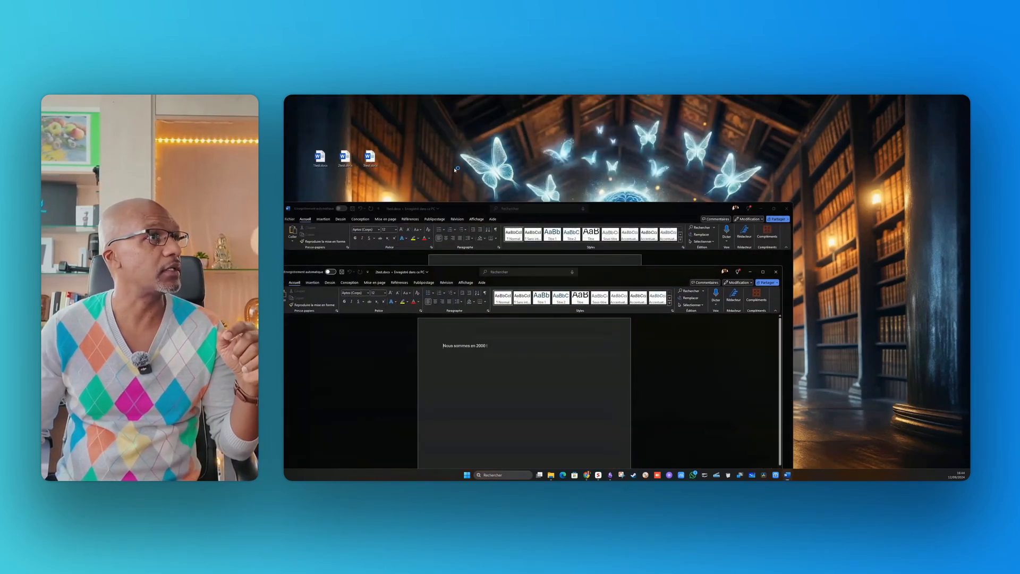
pyautogui.moveTo(654, 102); pyautogui.dragTo(636, 372)
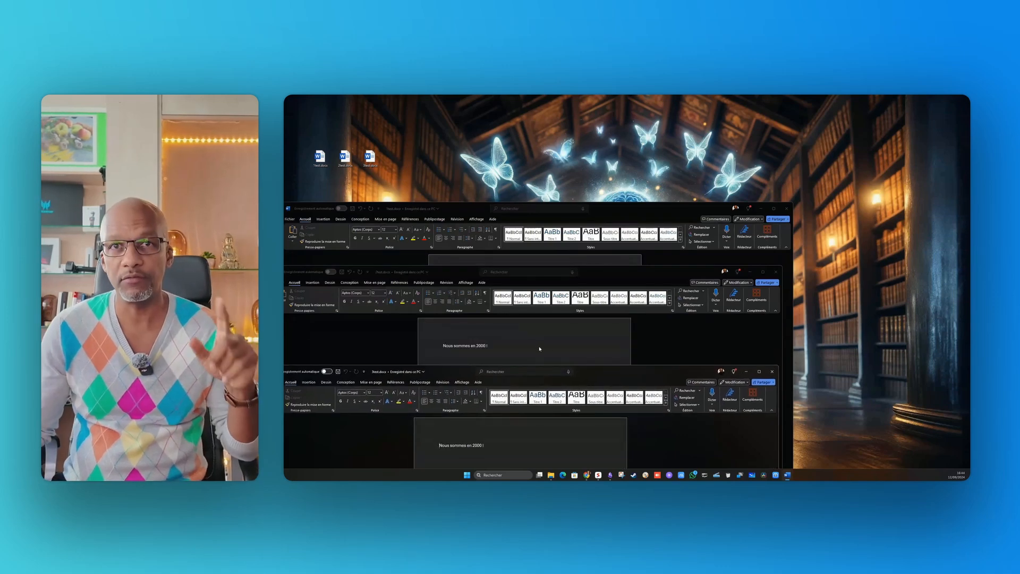
pyautogui.click(772, 371)
pyautogui.click(775, 271)
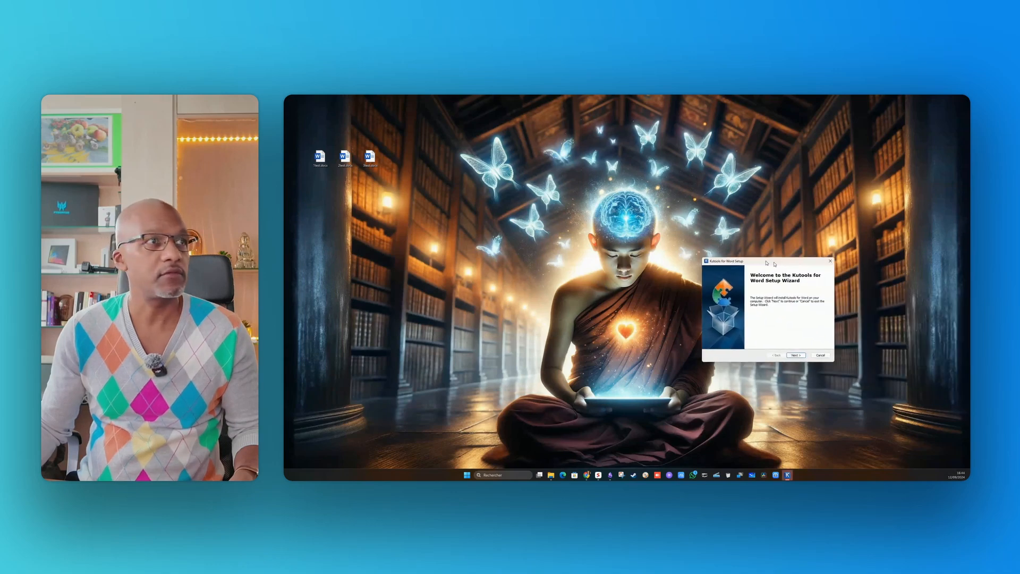
# Install Kutools for Word, accepting the license agreement and launching it when setup finishes.
pyautogui.moveTo(774, 264); pyautogui.dragTo(693, 249)
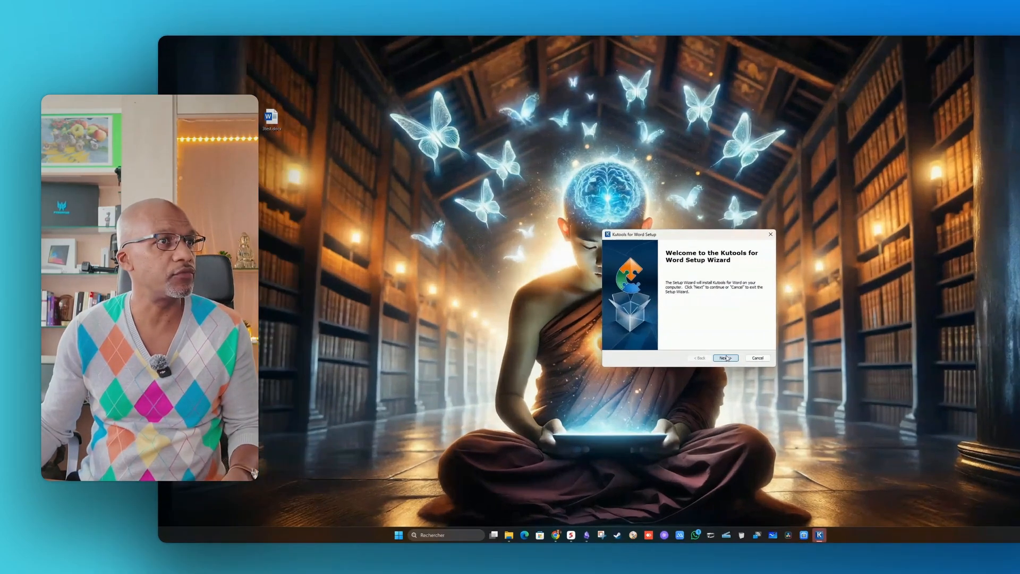
pyautogui.click(714, 340)
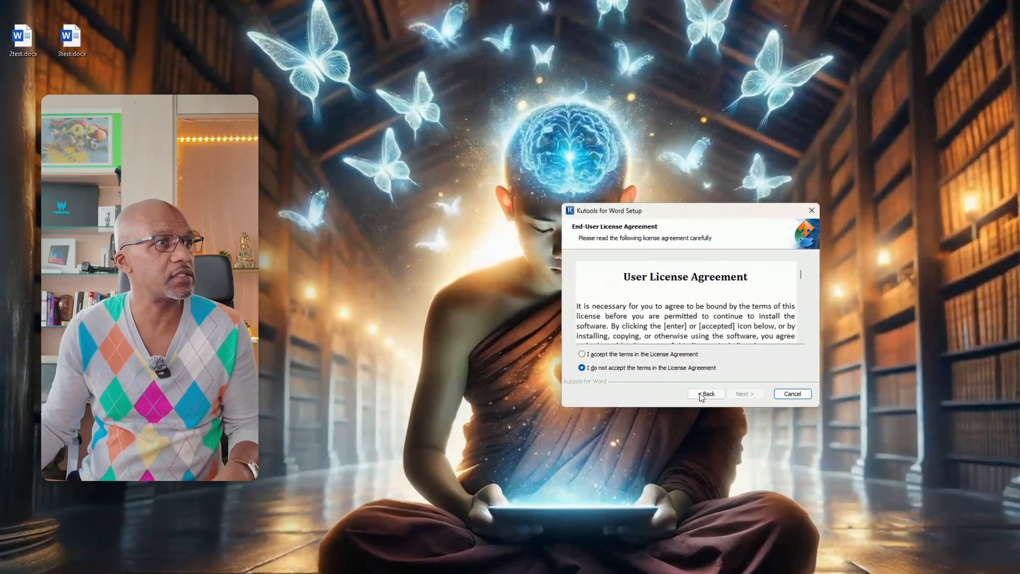
pyautogui.click(582, 354)
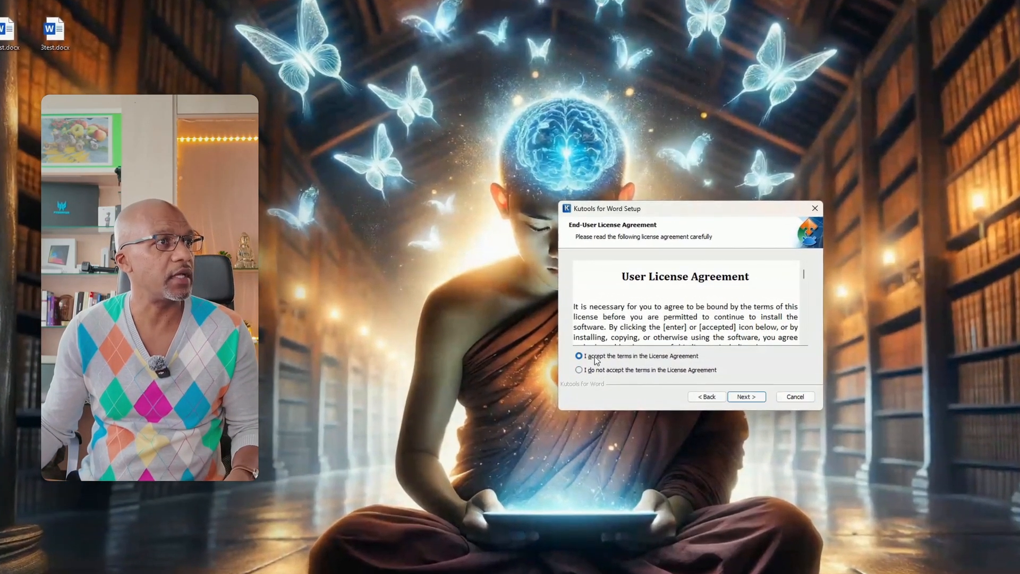
pyautogui.click(747, 397)
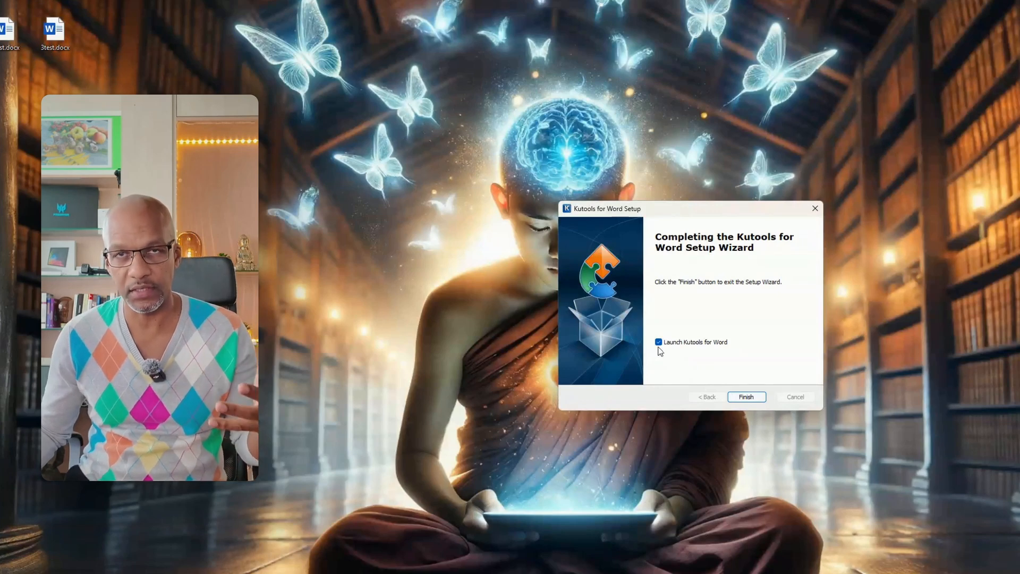
pyautogui.click(753, 397)
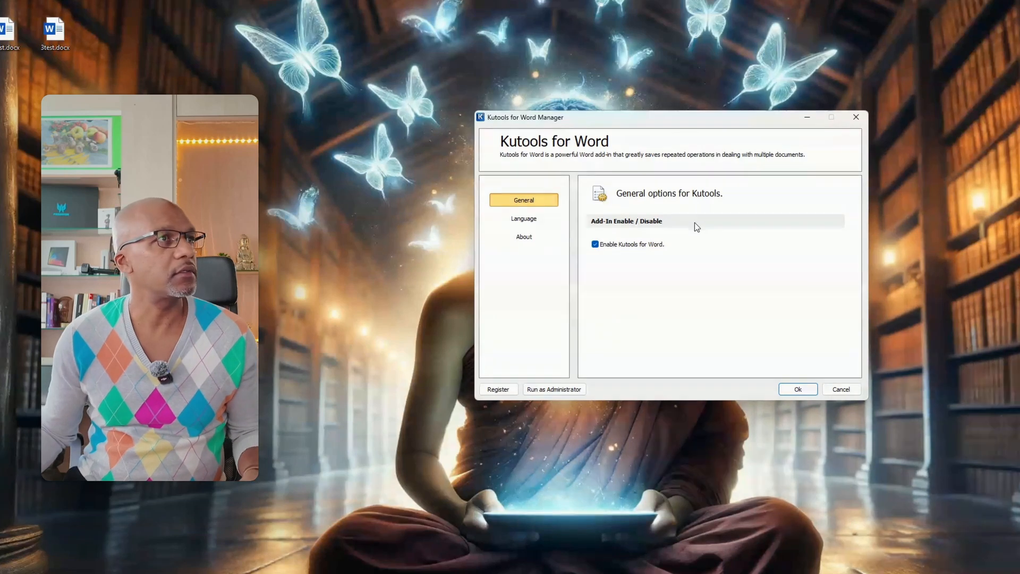
# Set the Kutools display language to Français (France) as default and acknowledge the Word restart notice.
pyautogui.click(520, 223)
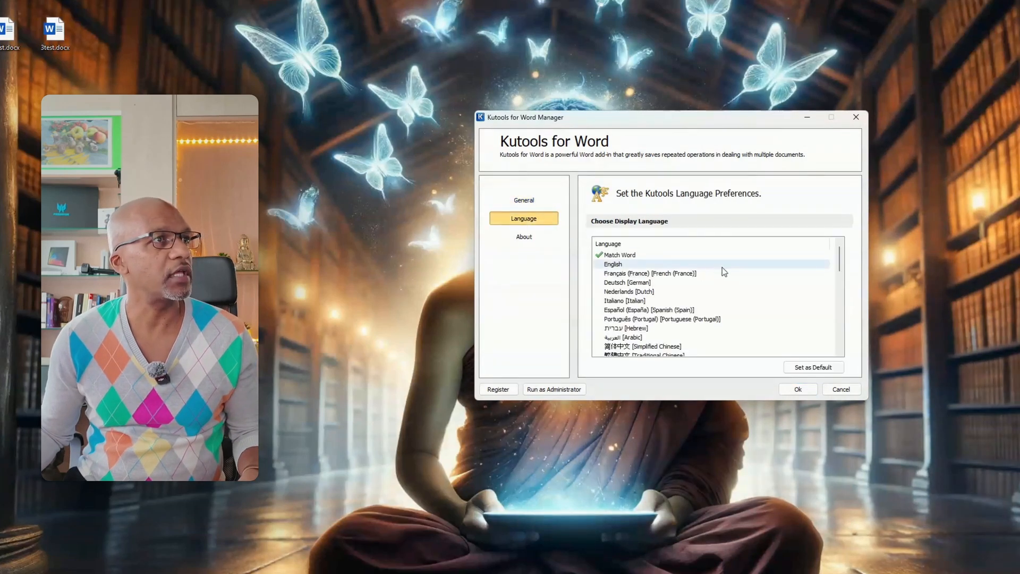
pyautogui.click(616, 275)
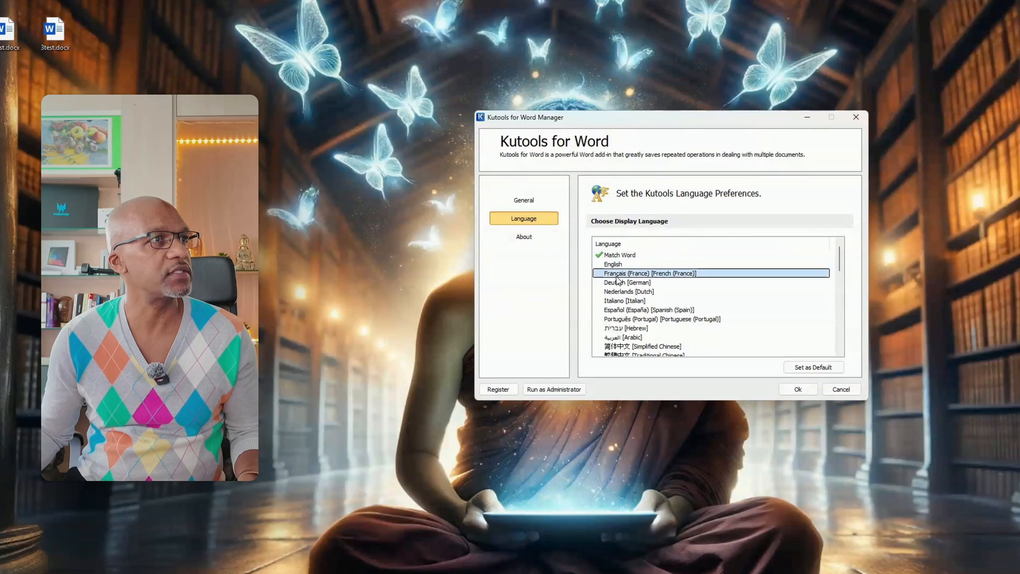
pyautogui.click(812, 371)
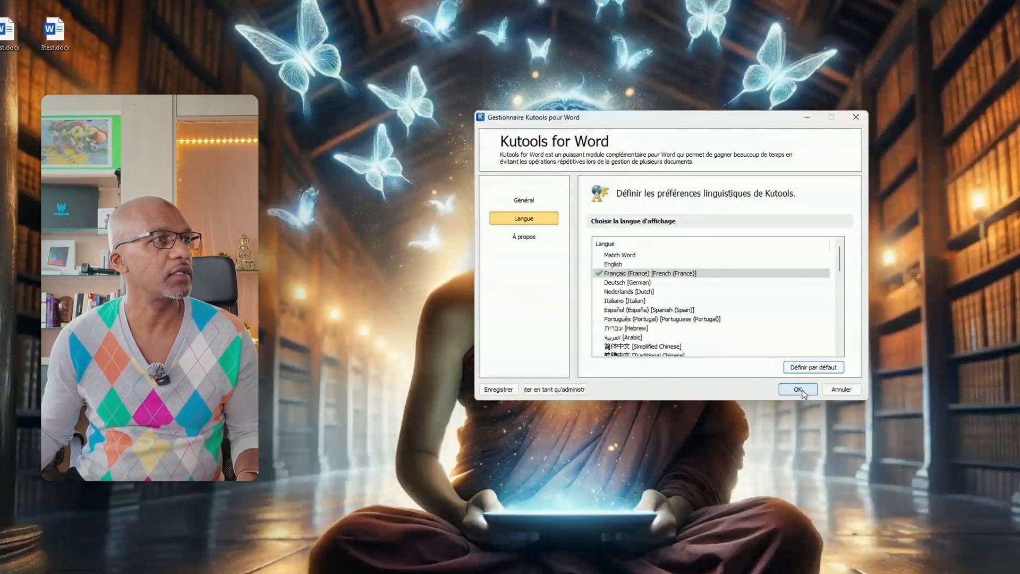
pyautogui.click(798, 389)
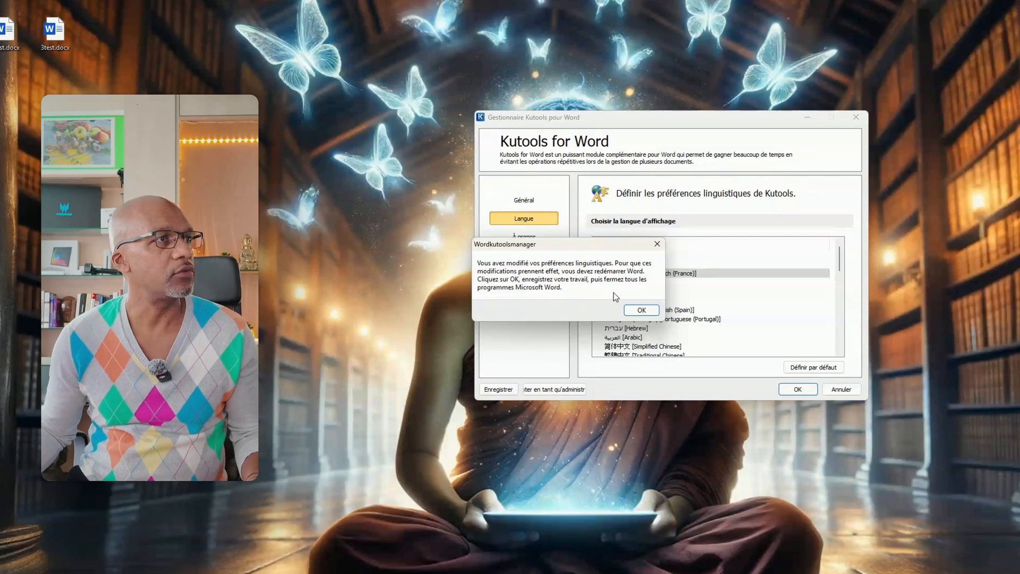
pyautogui.click(641, 310)
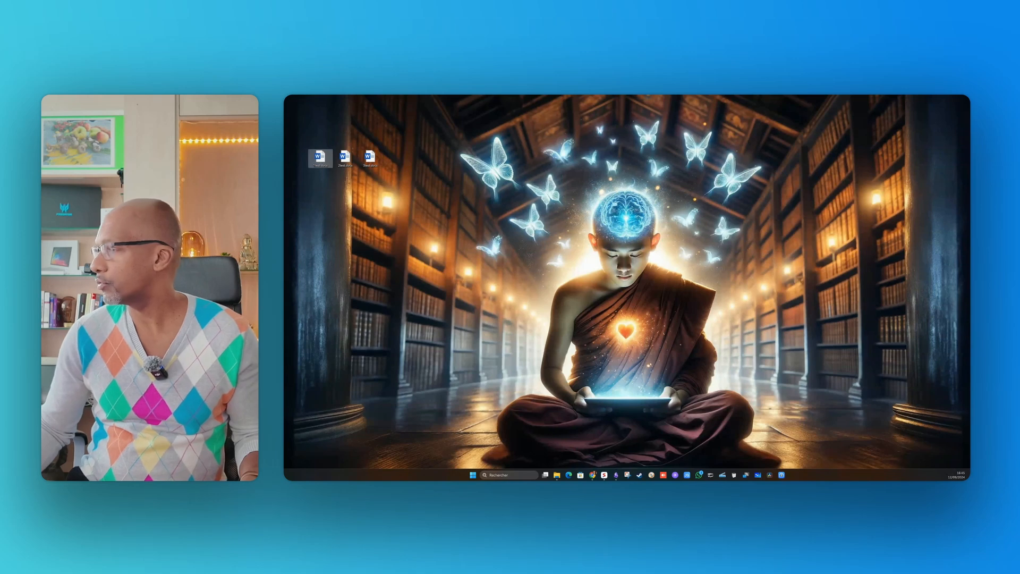
# Start the Kutools batch find and replace (Remplacement en lot) from a blank Word document.
pyautogui.click(351, 260)
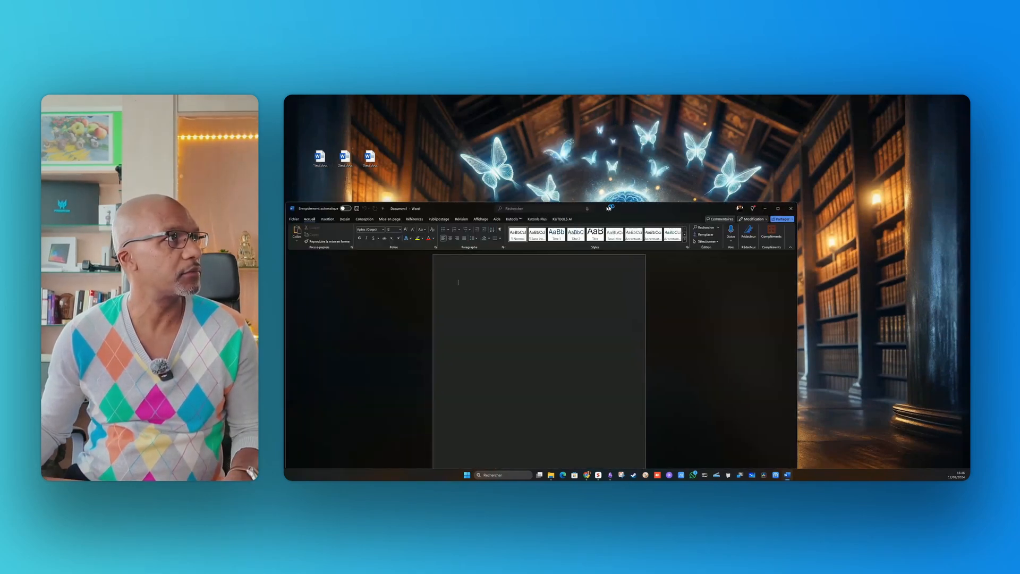
pyautogui.moveTo(605, 208); pyautogui.dragTo(687, 199)
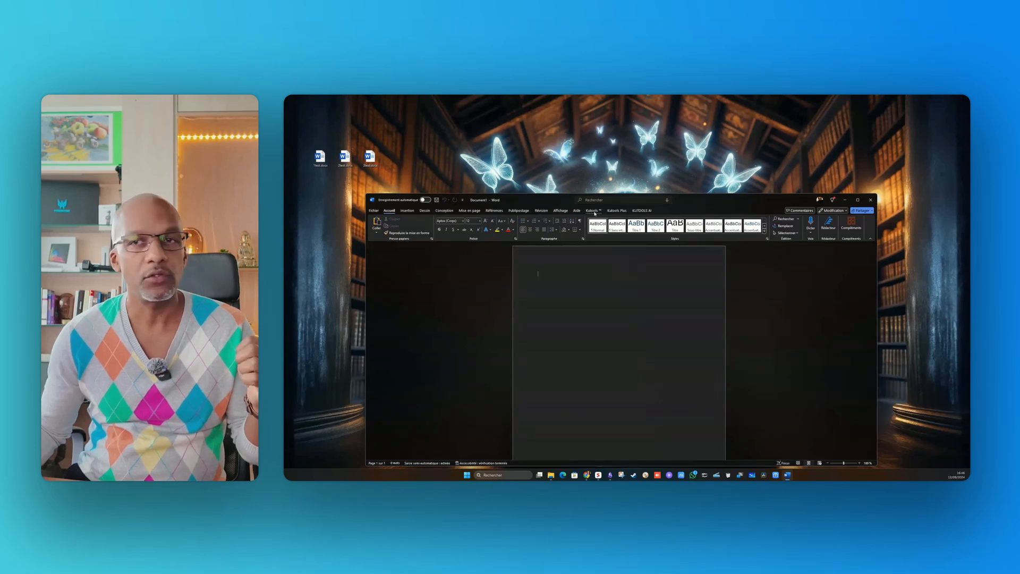
pyautogui.click(592, 211)
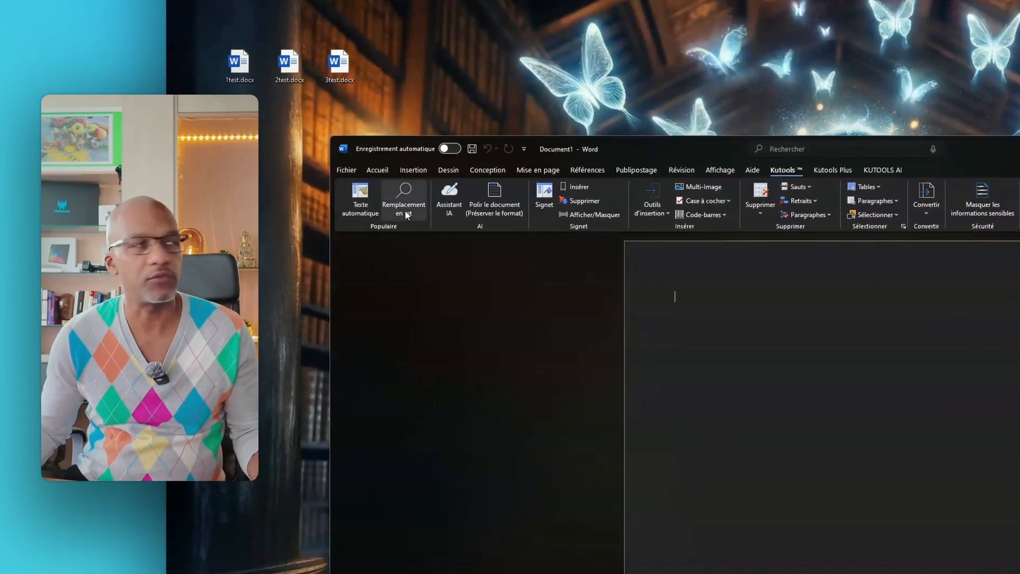
pyautogui.click(405, 211)
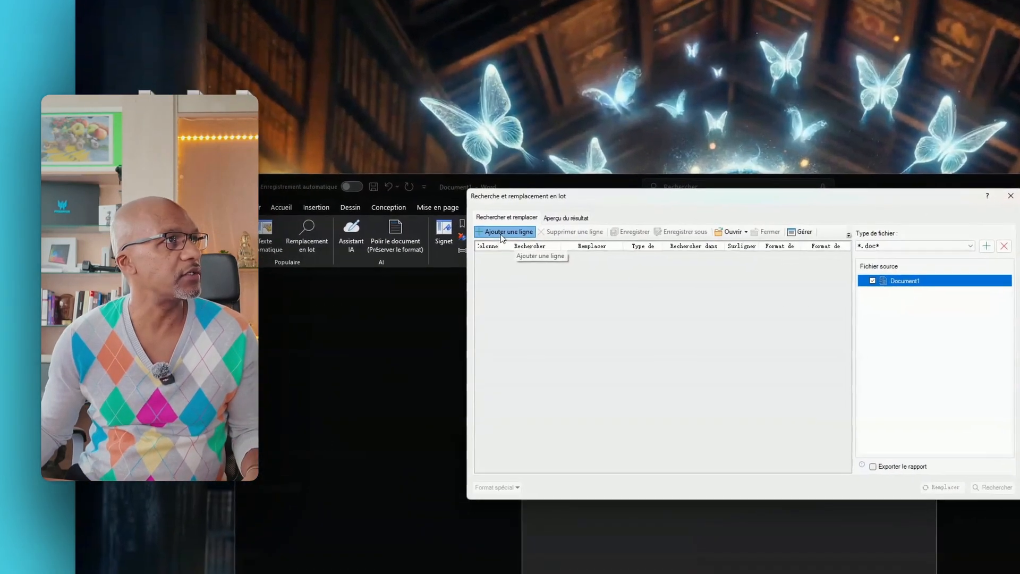
# Add a replacement row that finds 2000, replaces it with 2024 and uses whole-word matching (Correspondance de mot entier).
pyautogui.click(500, 232)
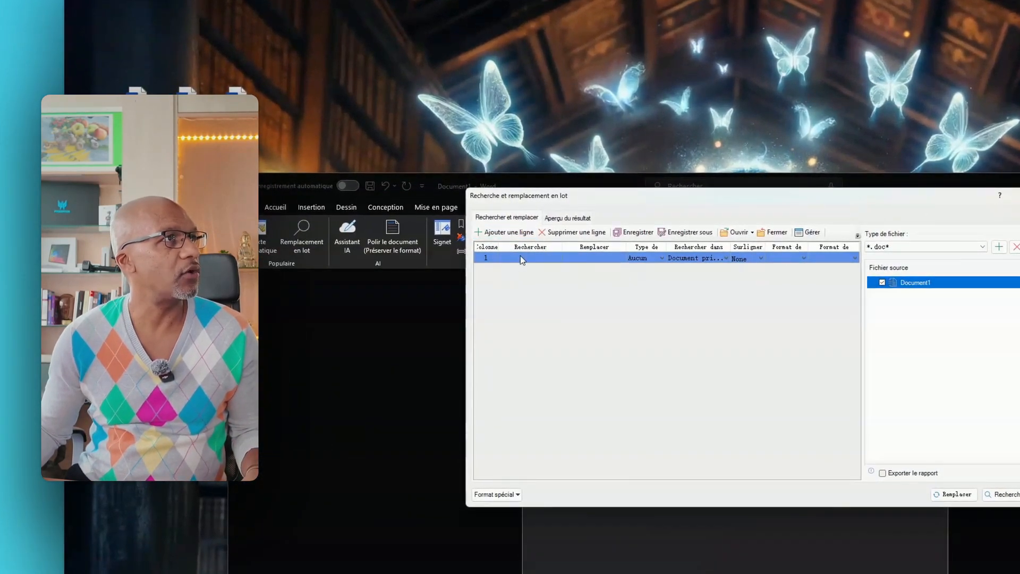
pyautogui.click(521, 256)
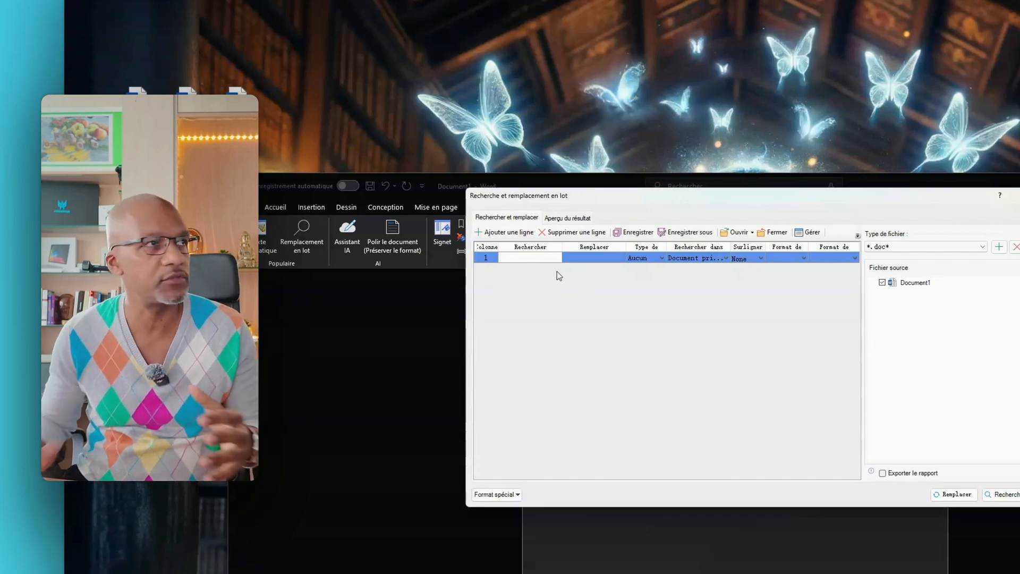
pyautogui.write('200')
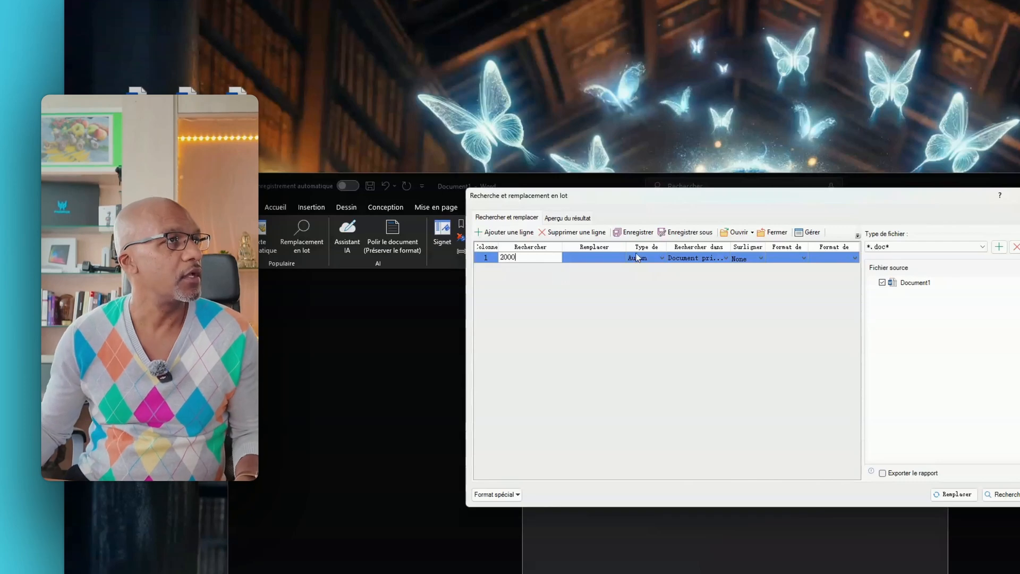
pyautogui.write('0')
pyautogui.click(582, 258)
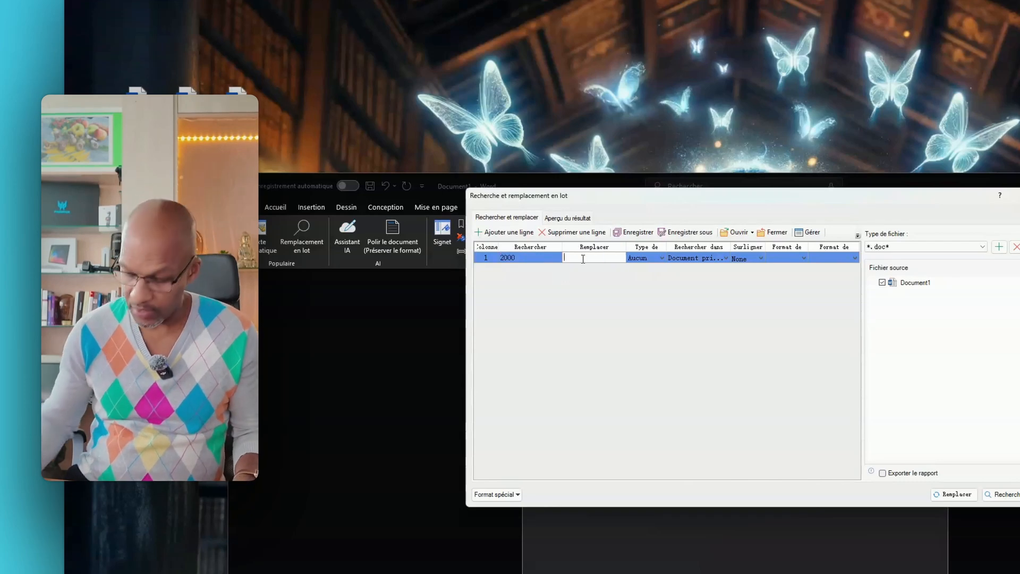
pyautogui.write('2024')
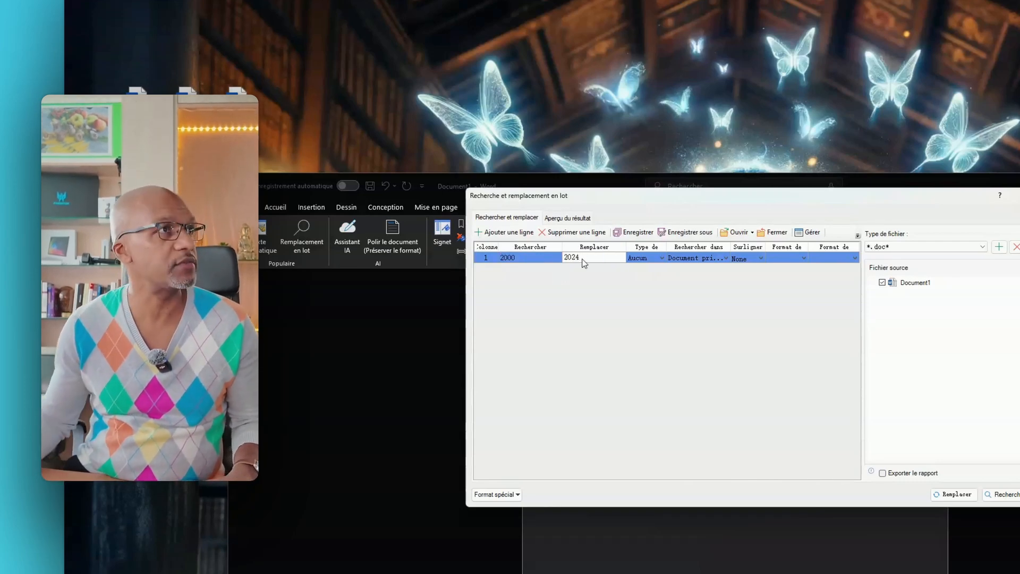
pyautogui.click(661, 258)
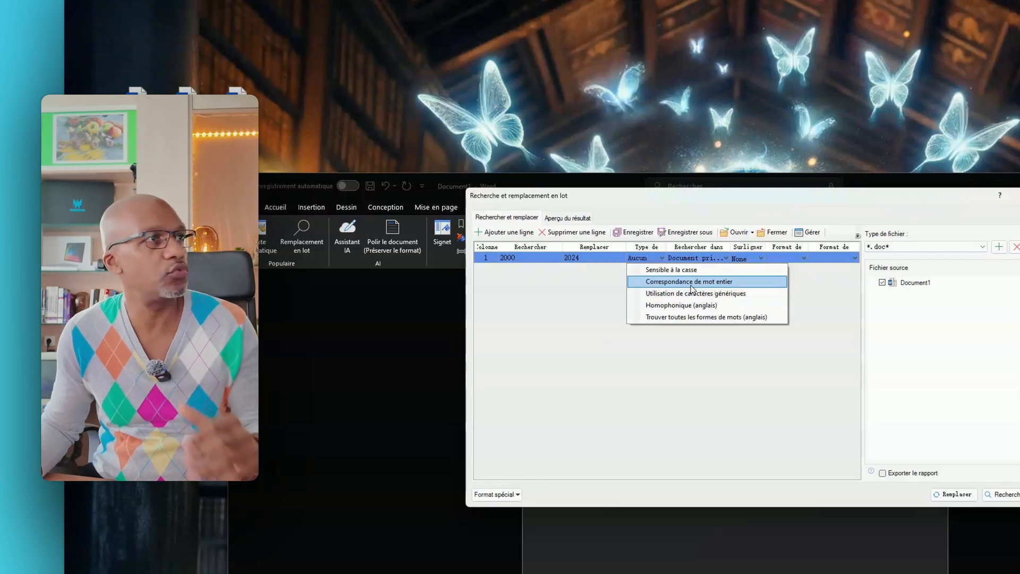
pyautogui.click(691, 286)
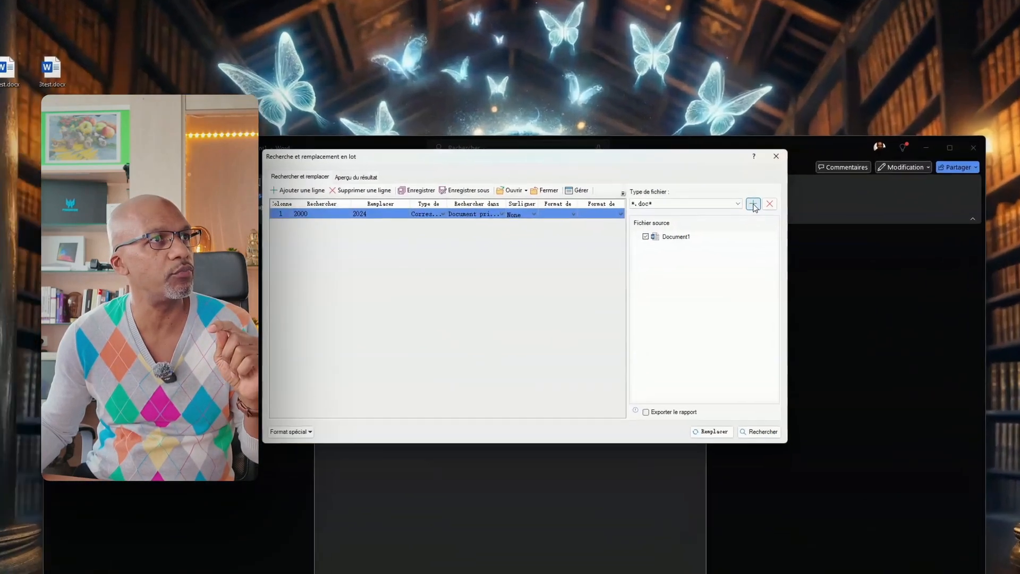
# Add 1test.docx, 2test.docx and 3test.docx from the desktop as source files for the batch replacement.
pyautogui.click(751, 230)
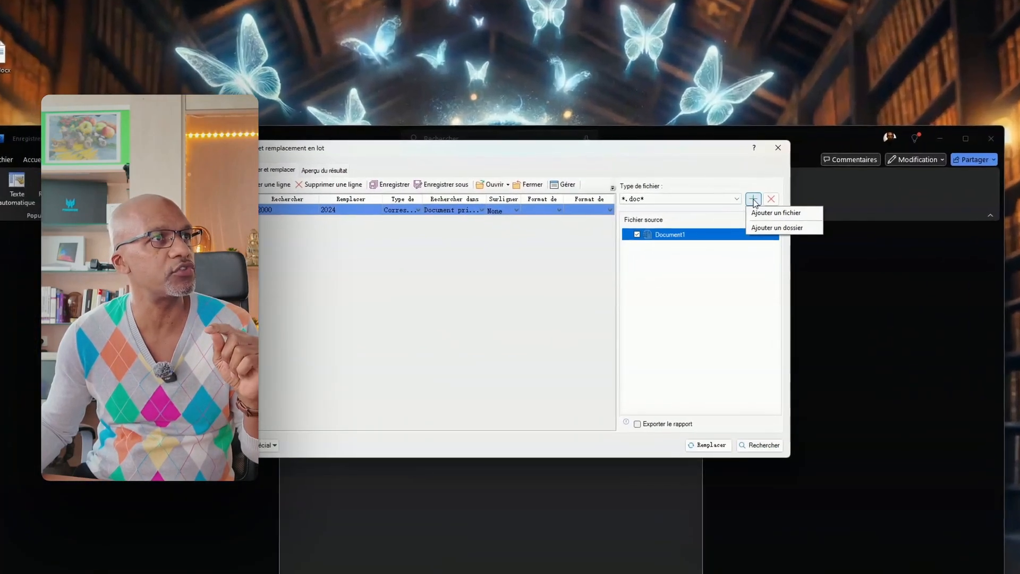
pyautogui.click(772, 214)
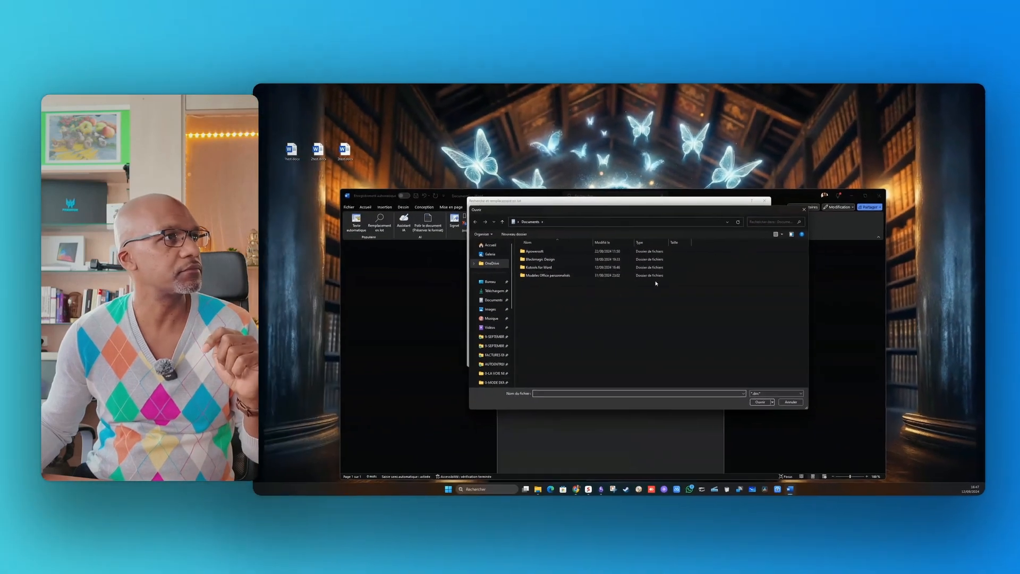
pyautogui.scroll(-4, 511, 305)
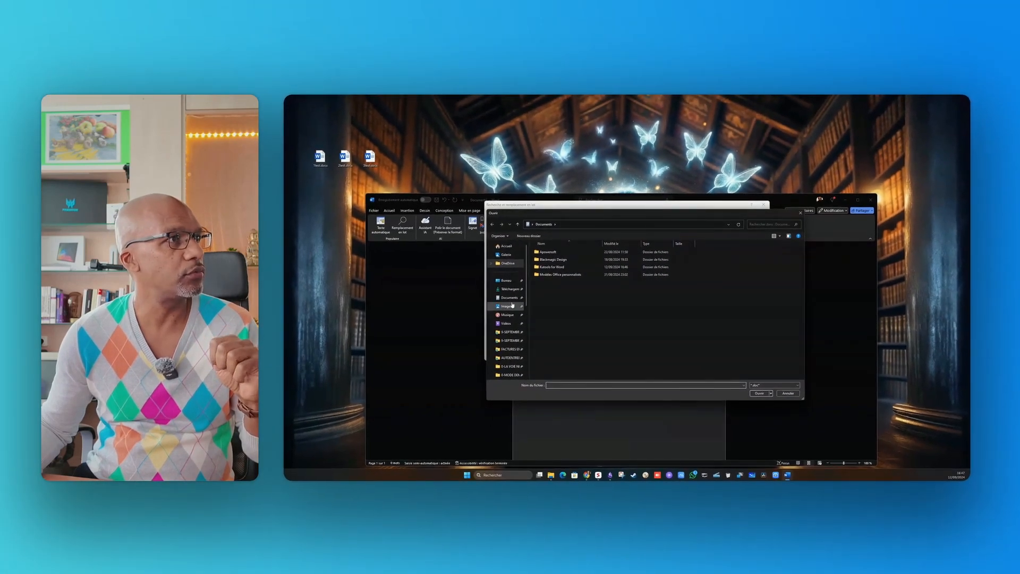
pyautogui.scroll(4, 512, 305)
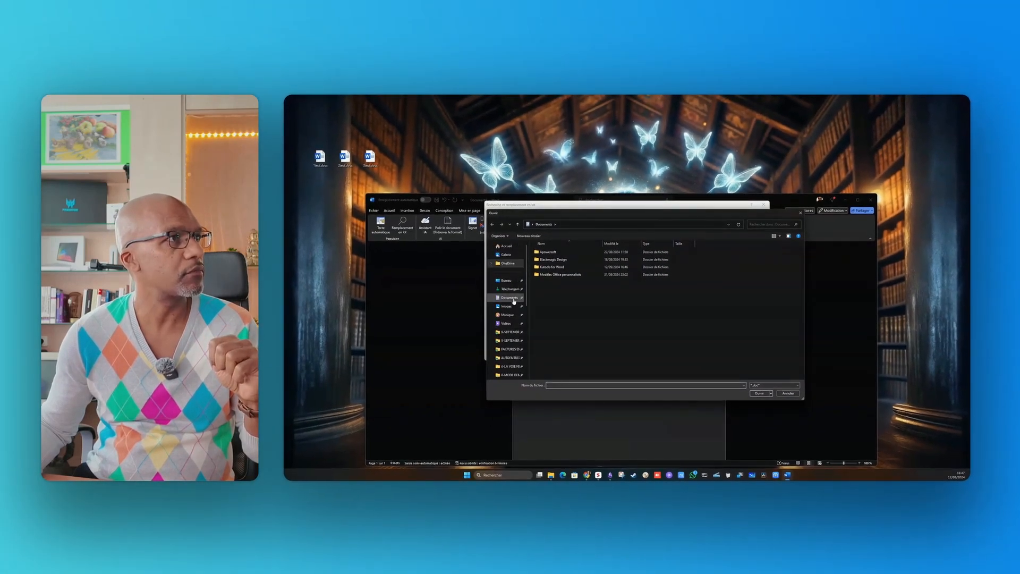
pyautogui.click(532, 224)
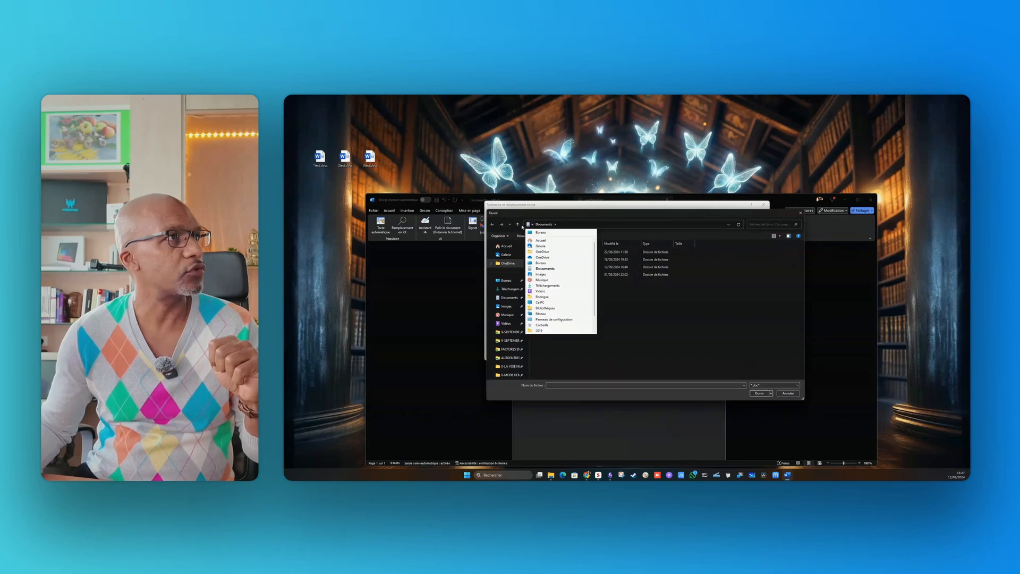
pyautogui.click(547, 243)
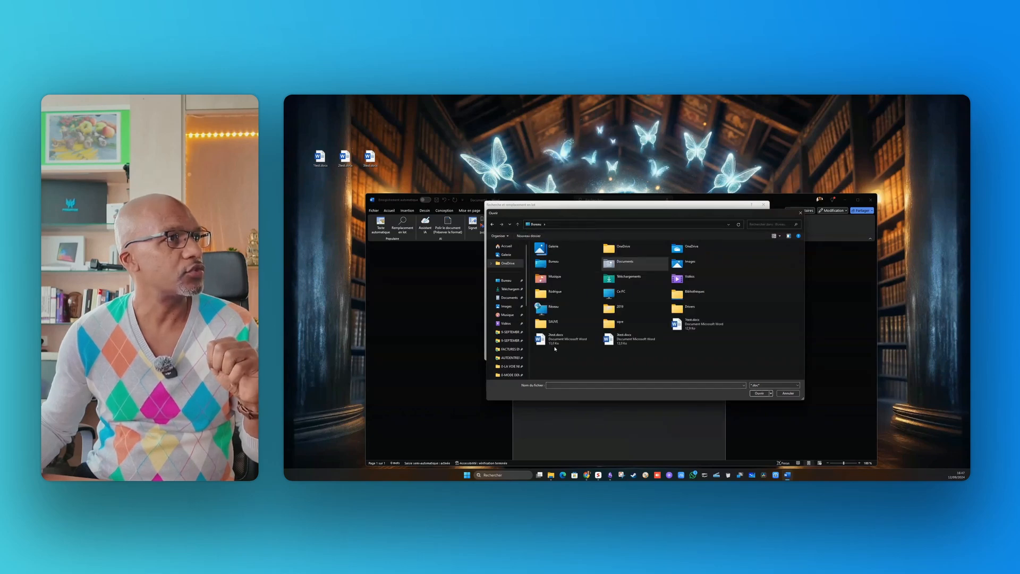
pyautogui.click(684, 328)
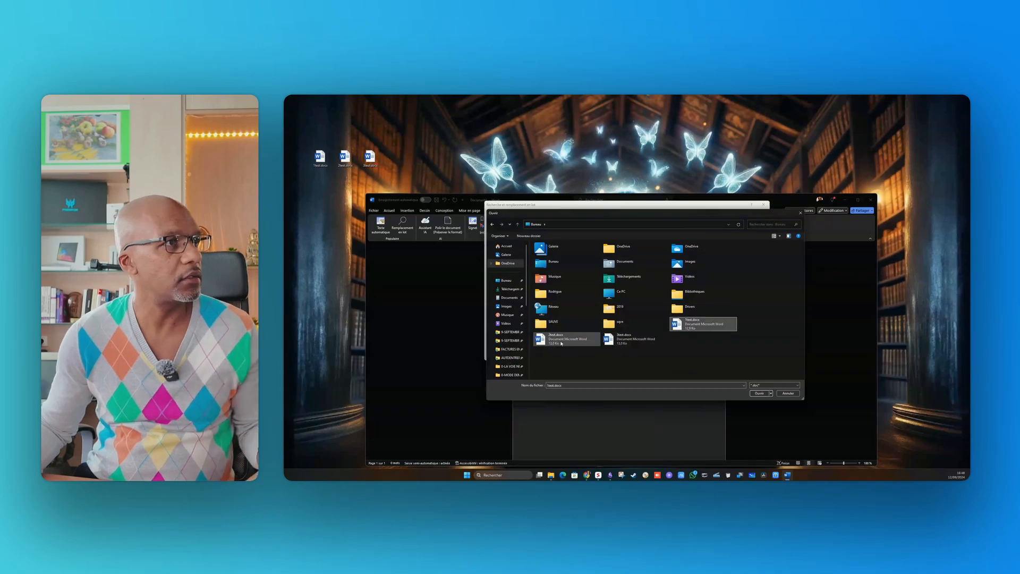
pyautogui.keyDown('ctrl'); pyautogui.click(558, 340); pyautogui.keyUp('ctrl')
pyautogui.keyDown('ctrl'); pyautogui.click(608, 340); pyautogui.keyUp('ctrl')
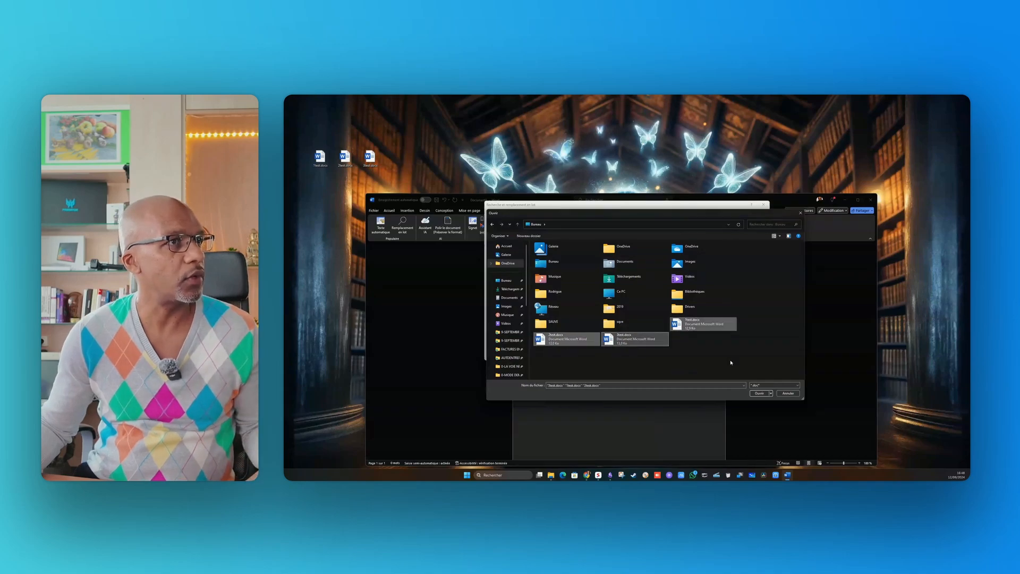
pyautogui.click(759, 393)
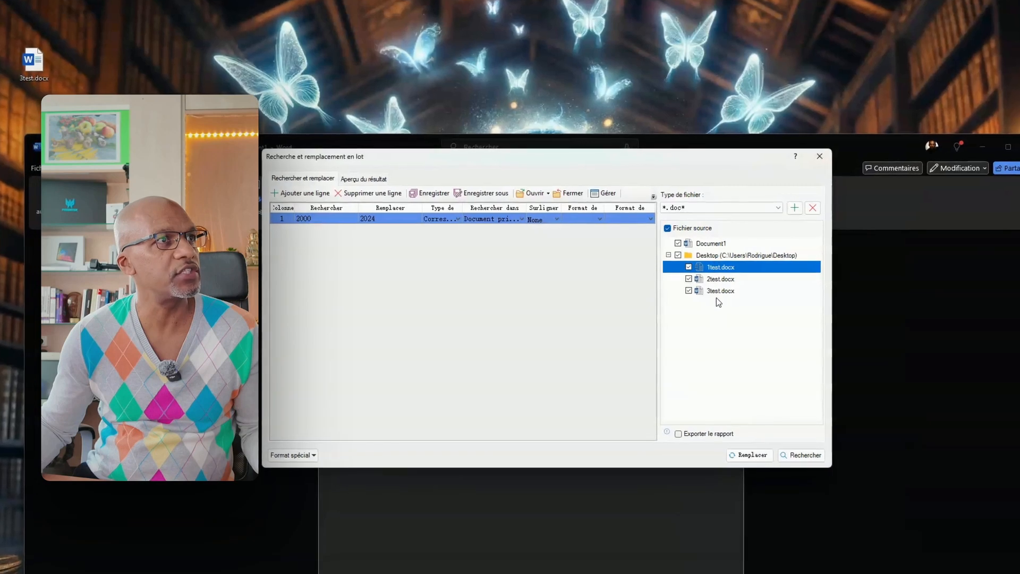
# Exclude Document1 from the source files, keep the Desktop folder's three test documents selected, and run the batch replacement.
pyautogui.click(737, 246)
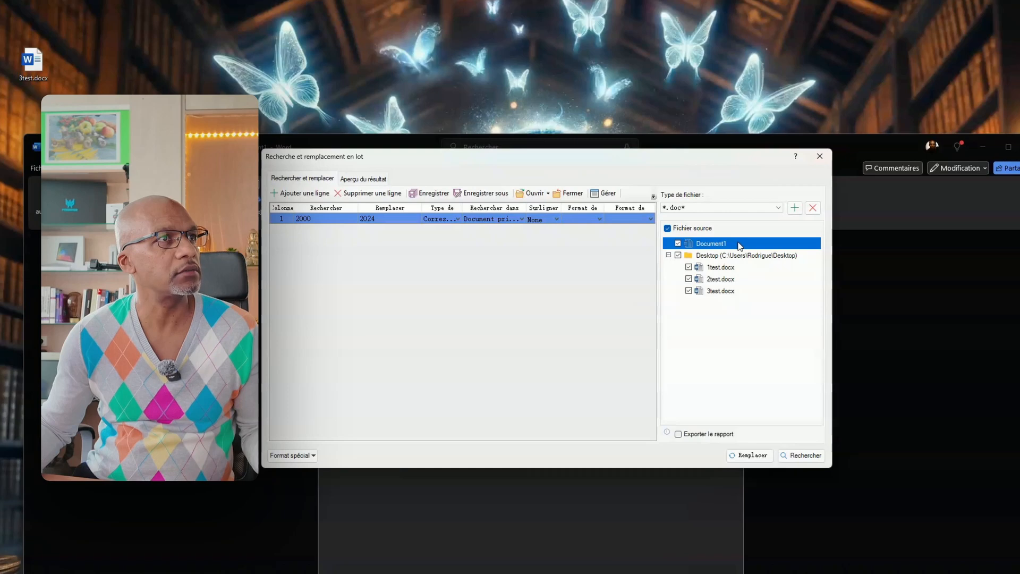
pyautogui.click(678, 243)
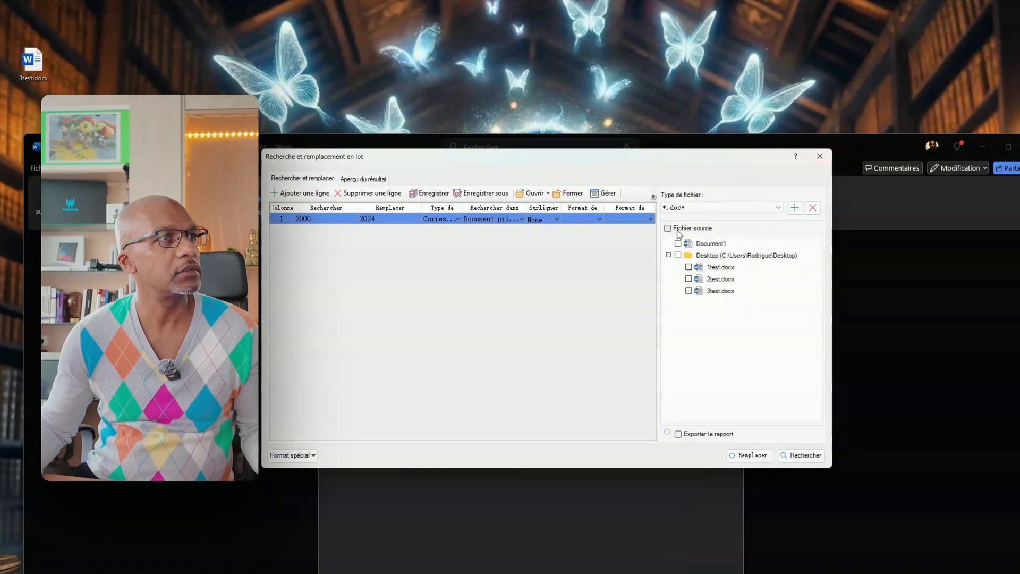
pyautogui.click(678, 257)
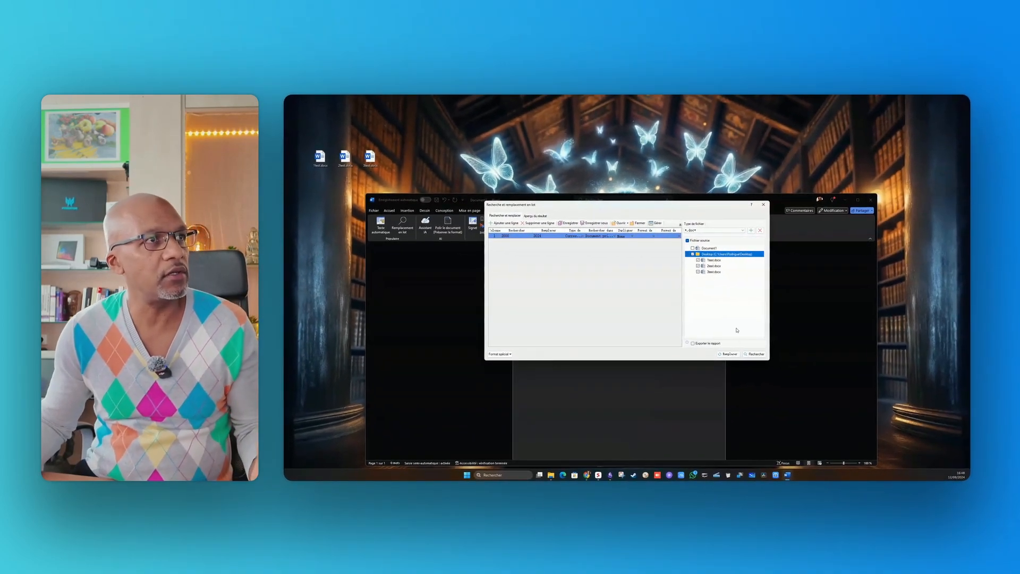
pyautogui.click(727, 354)
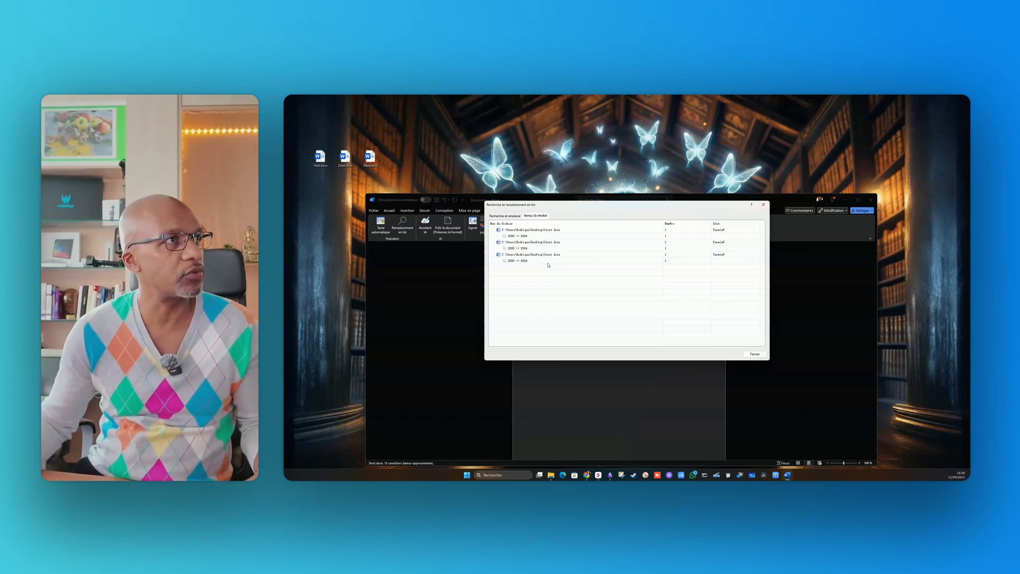
# Close the batch replacement results, saving the scenario as "2000 vers 2024", and close the blank Word document.
pyautogui.click(756, 355)
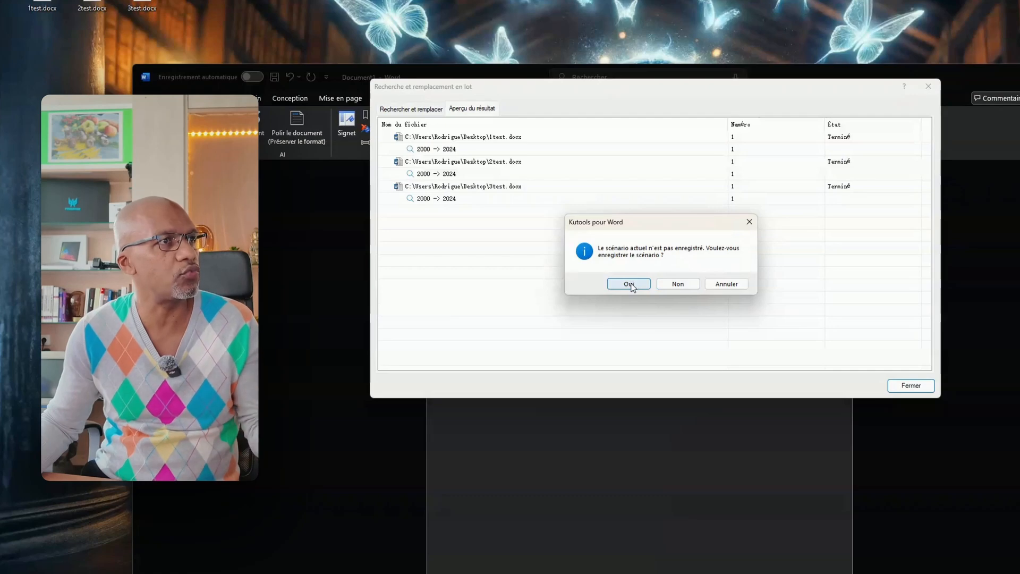
pyautogui.click(631, 285)
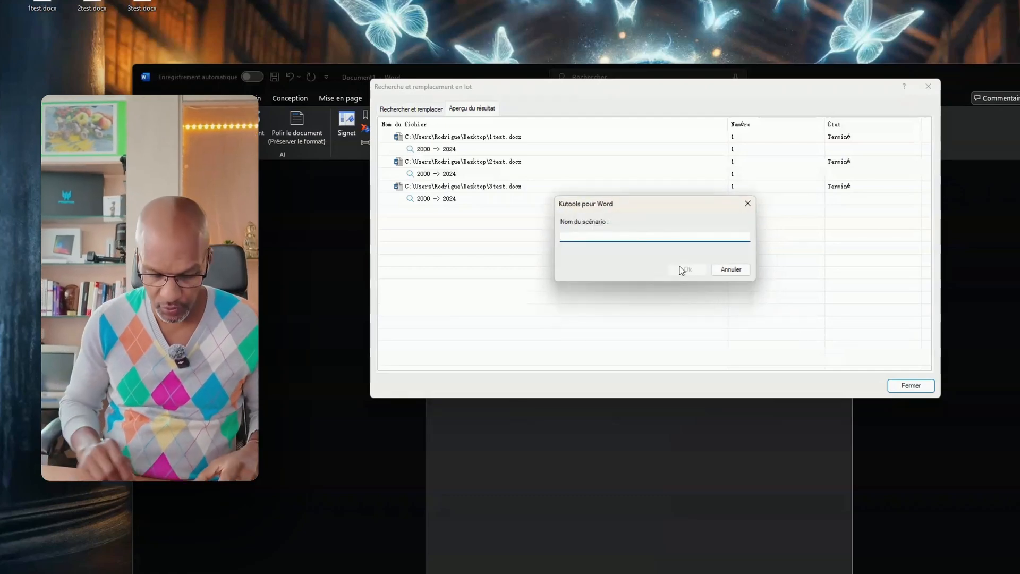
pyautogui.write('22')
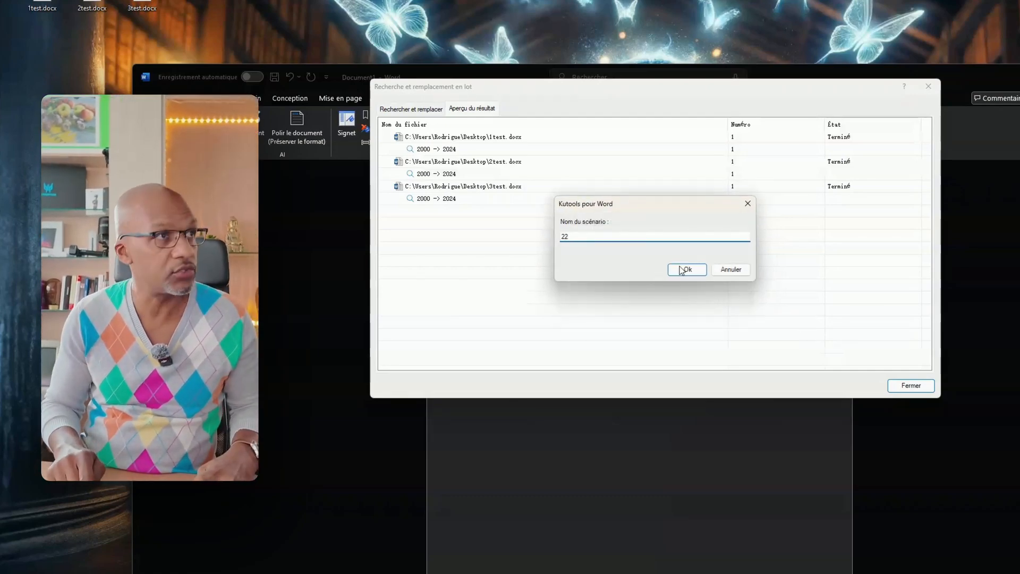
pyautogui.press('BackSpace')
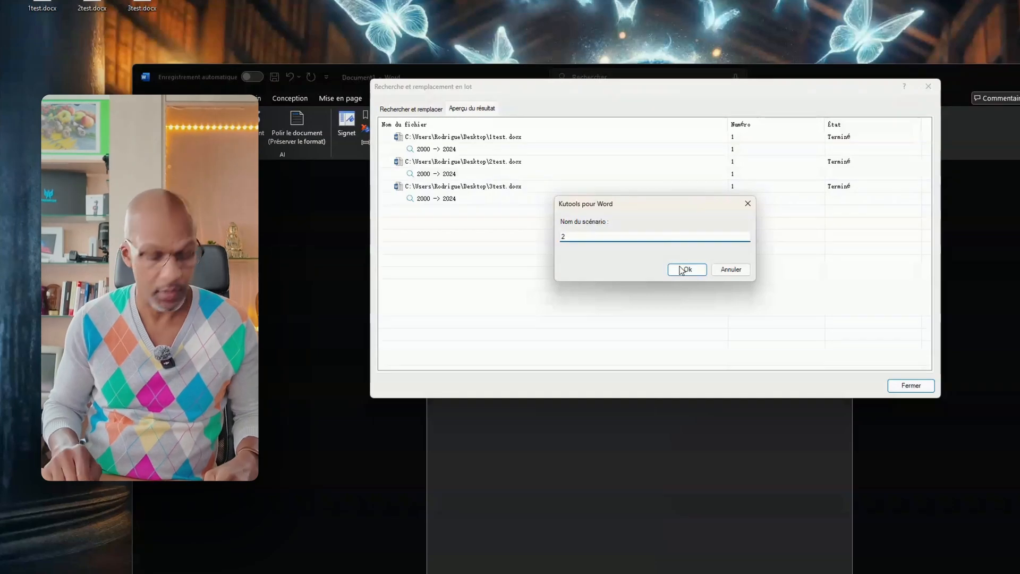
pyautogui.write('000 ve')
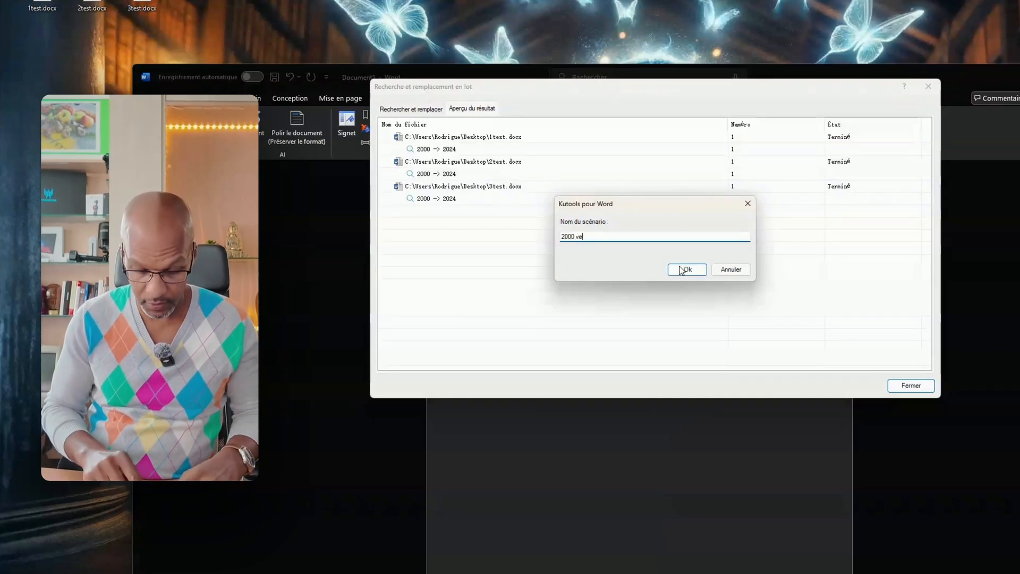
pyautogui.write('rs 2024')
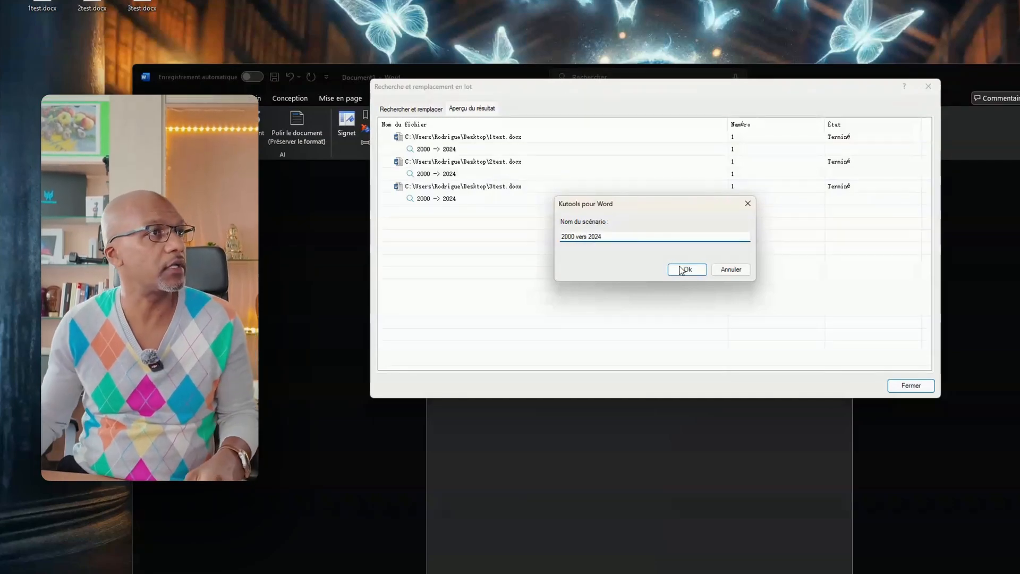
pyautogui.click(683, 269)
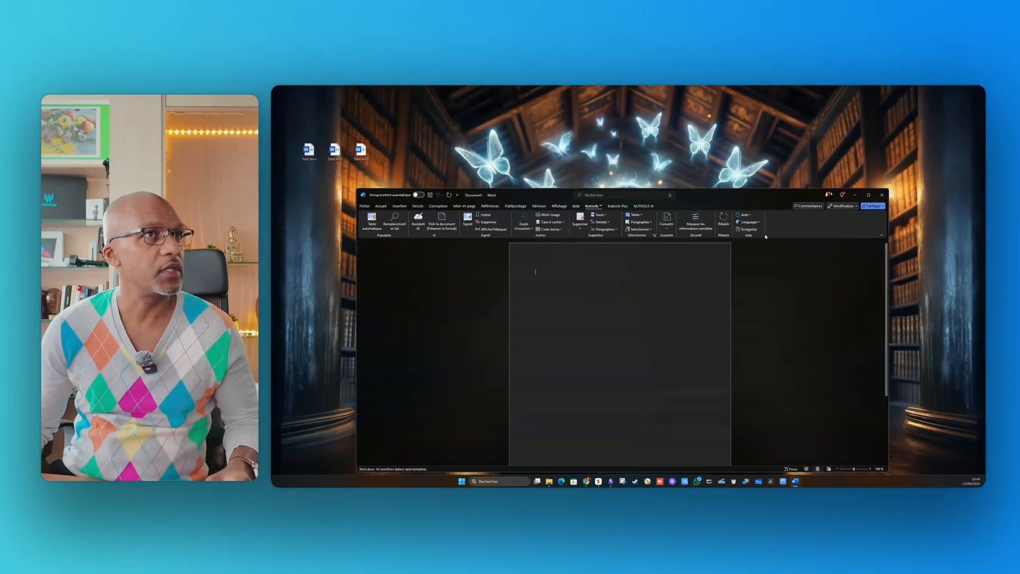
pyautogui.click(870, 200)
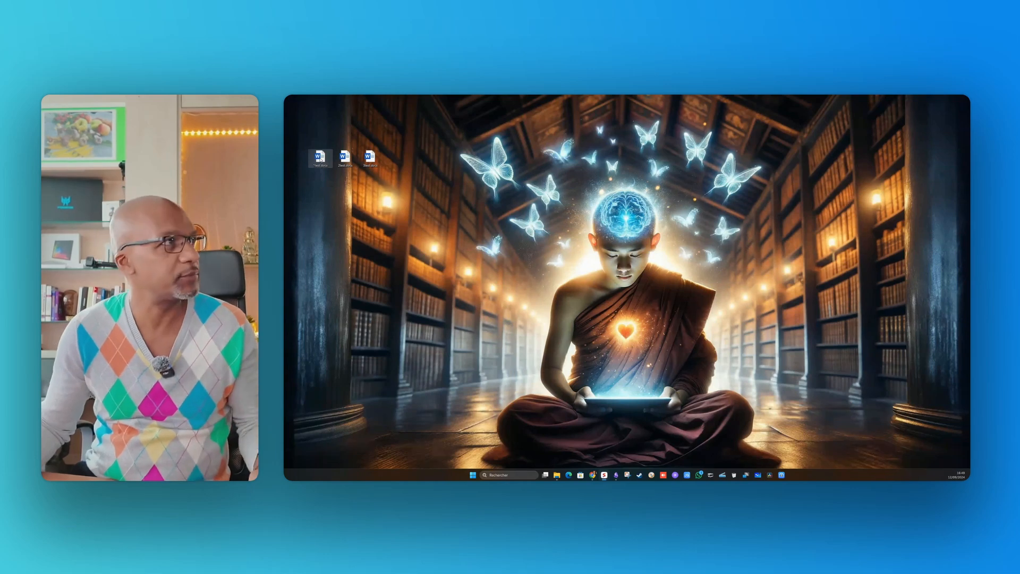
# Open the three test documents from the desktop, check the year in each one's text, and close them.
pyautogui.doubleClick(320, 158)
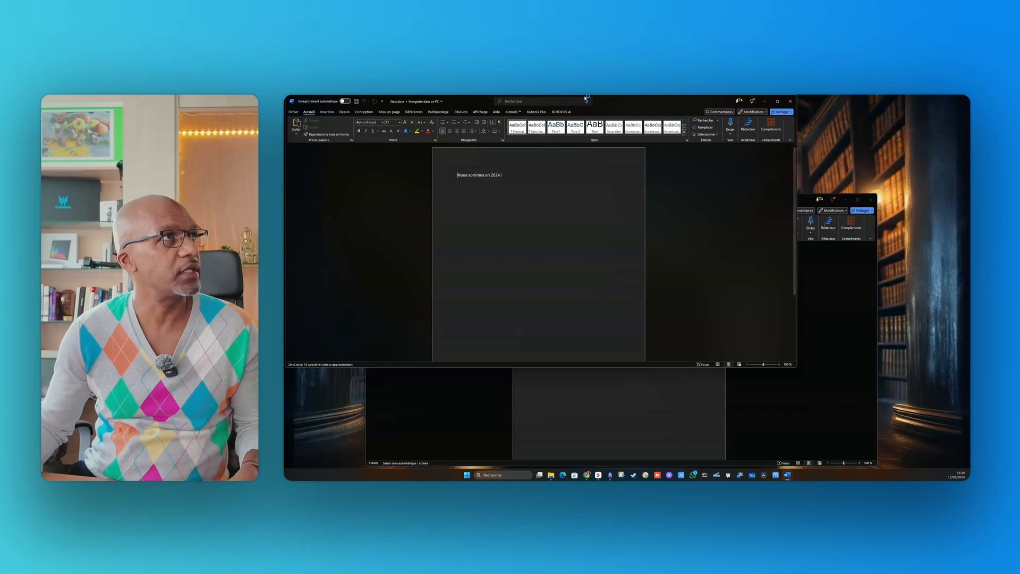
pyautogui.moveTo(631, 105); pyautogui.dragTo(666, 284)
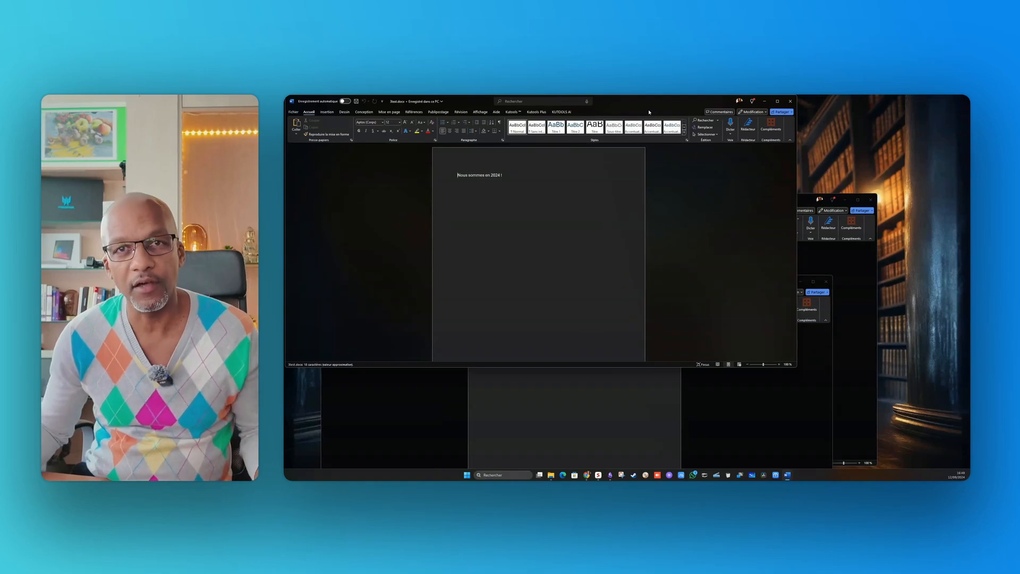
pyautogui.moveTo(656, 100); pyautogui.dragTo(660, 266)
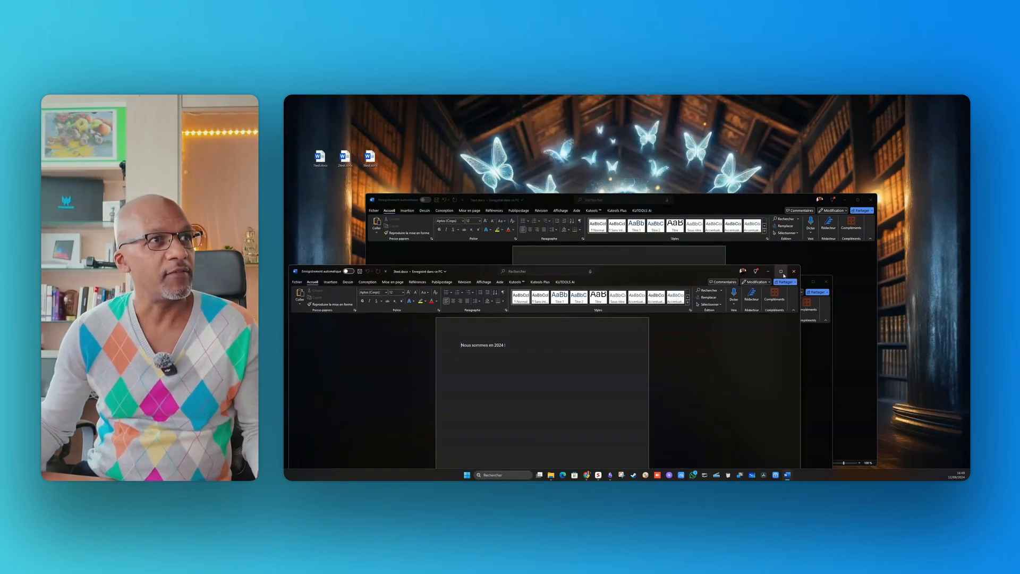
pyautogui.click(793, 270)
pyautogui.click(824, 283)
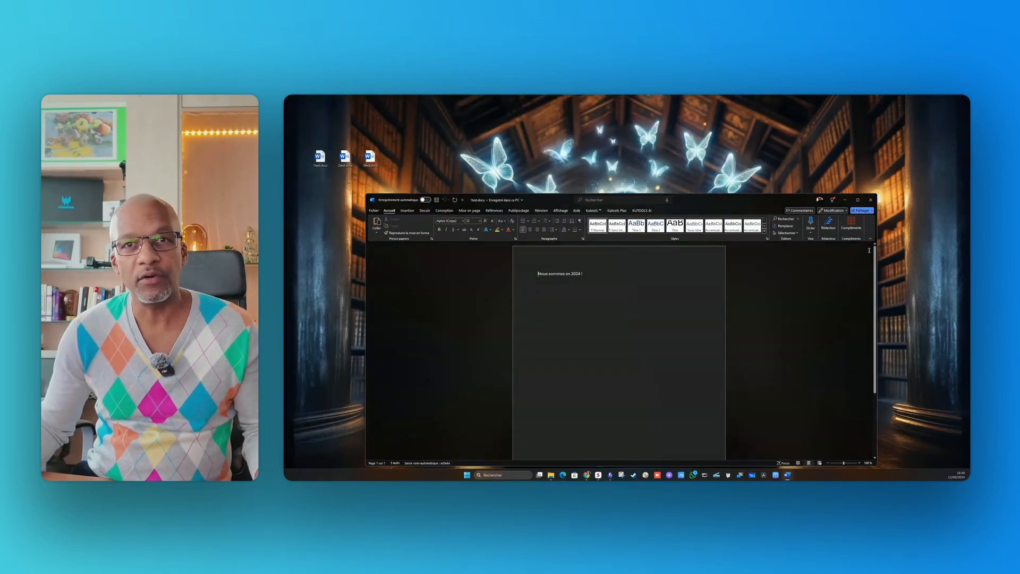
pyautogui.click(870, 199)
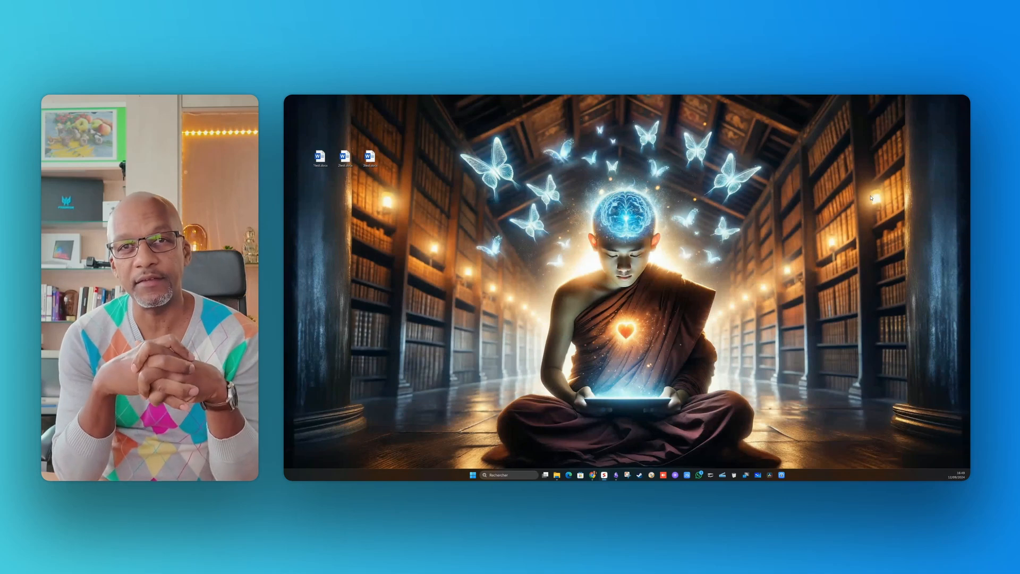